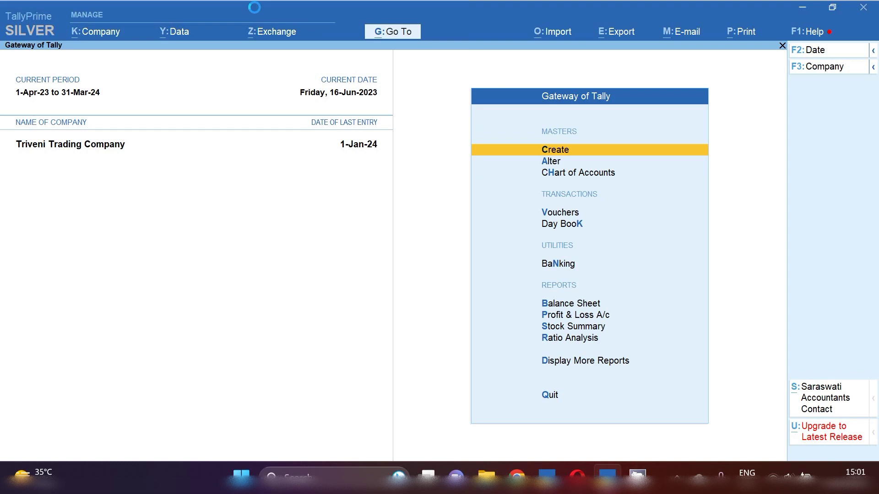
# - Start a new ledger named TALLY SOLUTIONS COMPANY under the Sundry Creditors group
pyautogui.press('Return')
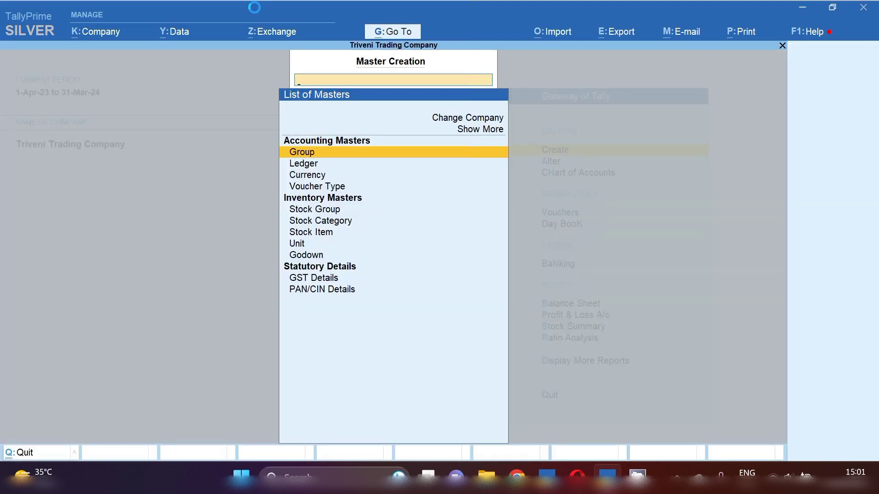
pyautogui.press('Down')
pyautogui.press('Return')
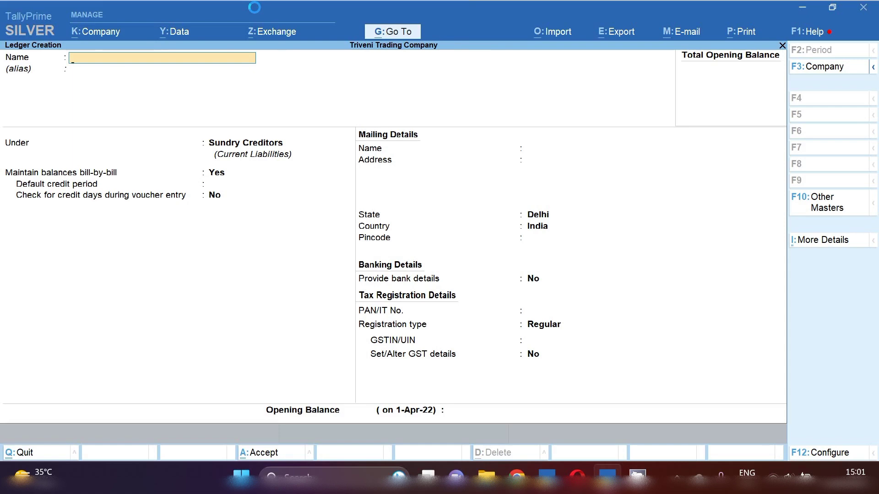
pyautogui.write('TALLY SOLUTIONS COMPANY')
pyautogui.press('Return')
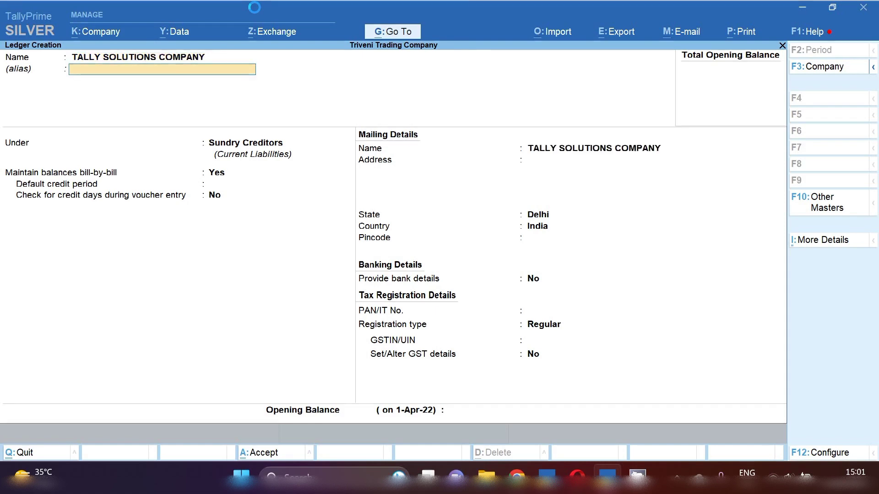
pyautogui.press('Return')
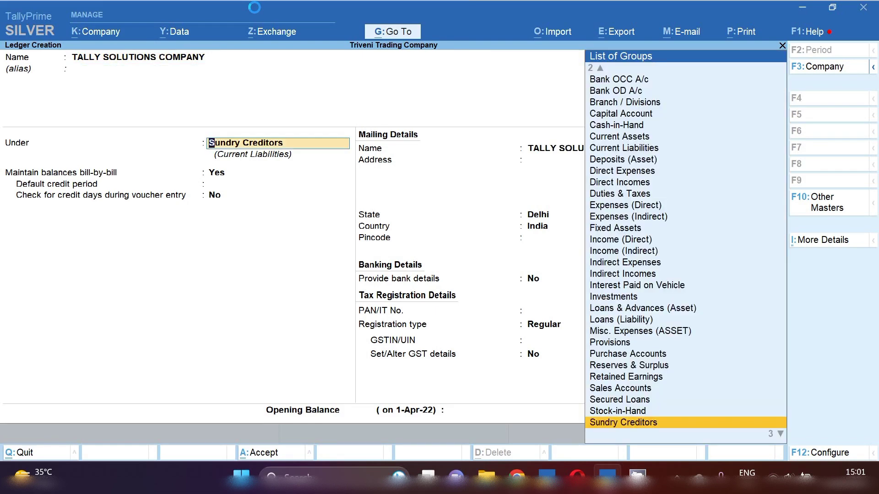
pyautogui.press('Return')
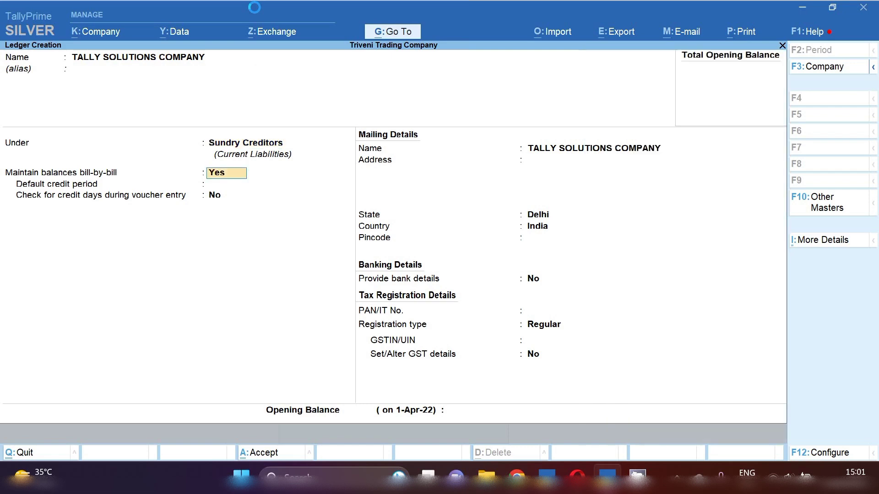
# - Keep bill-by-bill balances on and Delhi as the state, then save the ledger
pyautogui.press('Return')
pyautogui.press('Return')
pyautogui.press('Return')
pyautogui.press('Return')
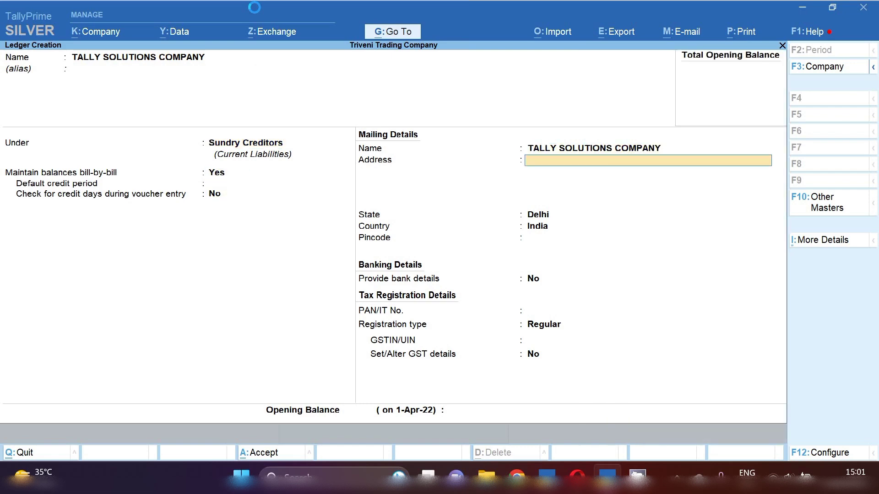
pyautogui.press('Return')
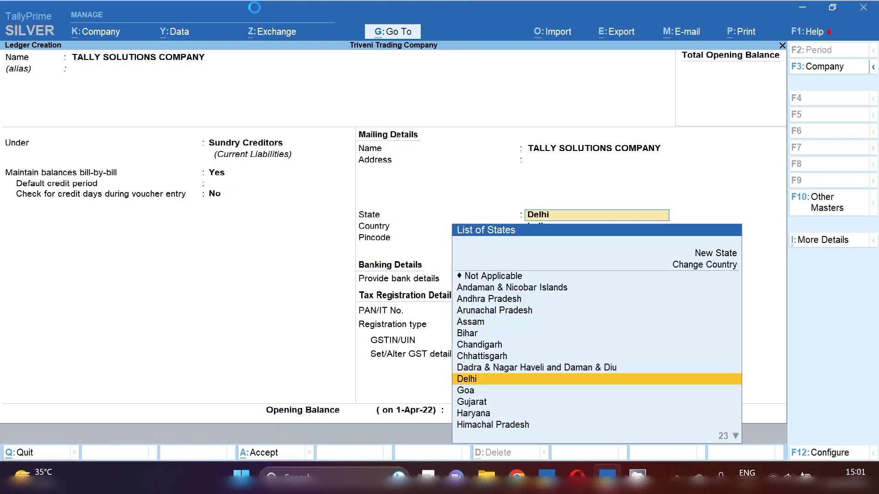
pyautogui.press('Return')
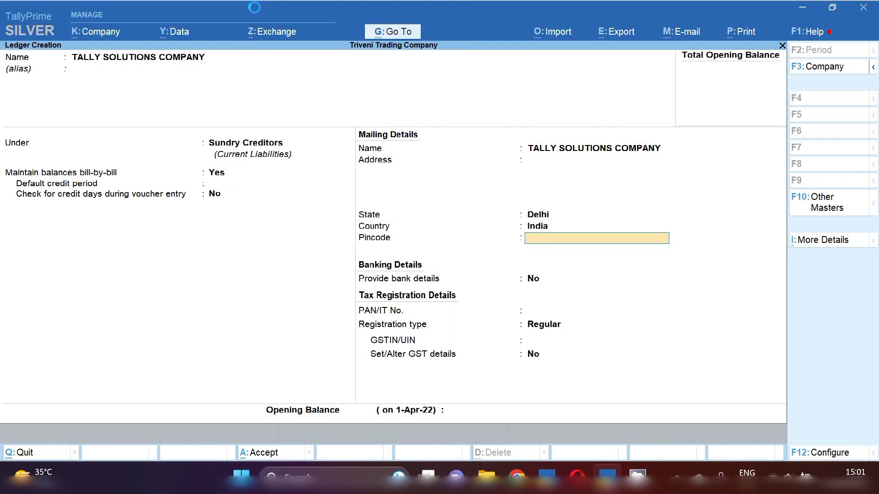
pyautogui.press('Return')
pyautogui.press('Return')
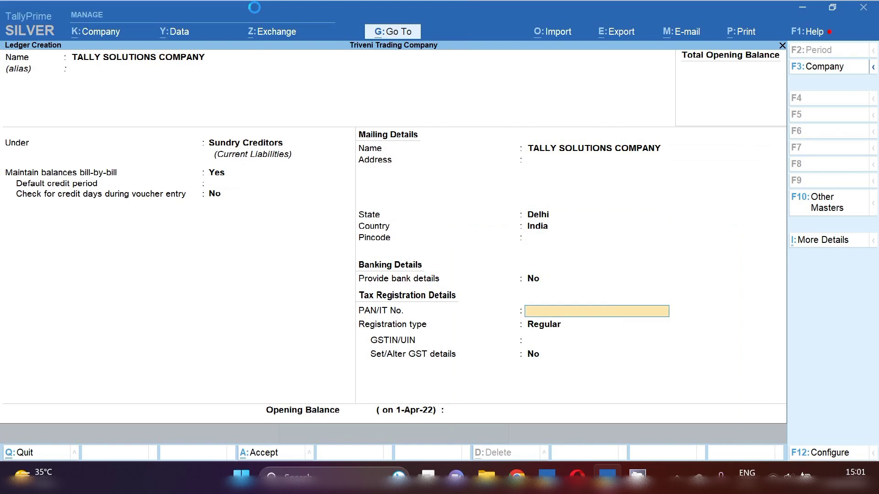
pyautogui.press('Return')
pyautogui.press('Return')
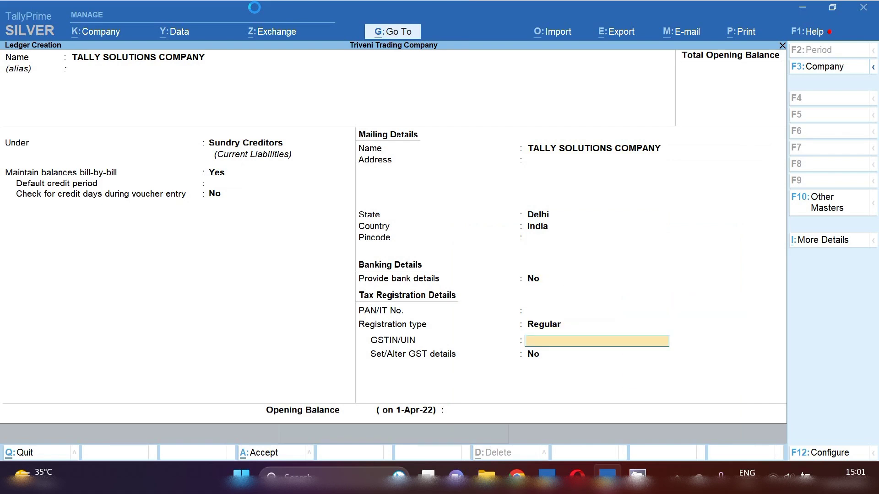
pyautogui.hotkey('ctrl', 'a')
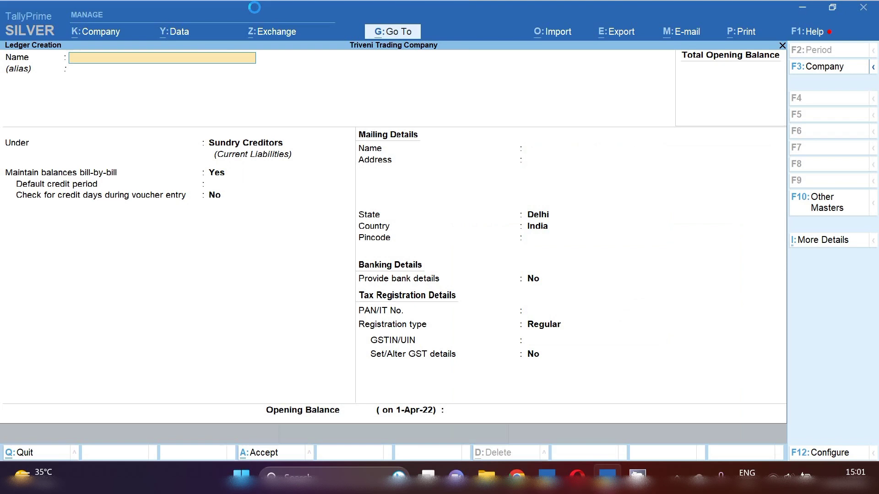
# - Name a new ledger SOFTWARE CHARGES and place it under Indirect Expenses
pyautogui.write('SOFTWARE CAHR')
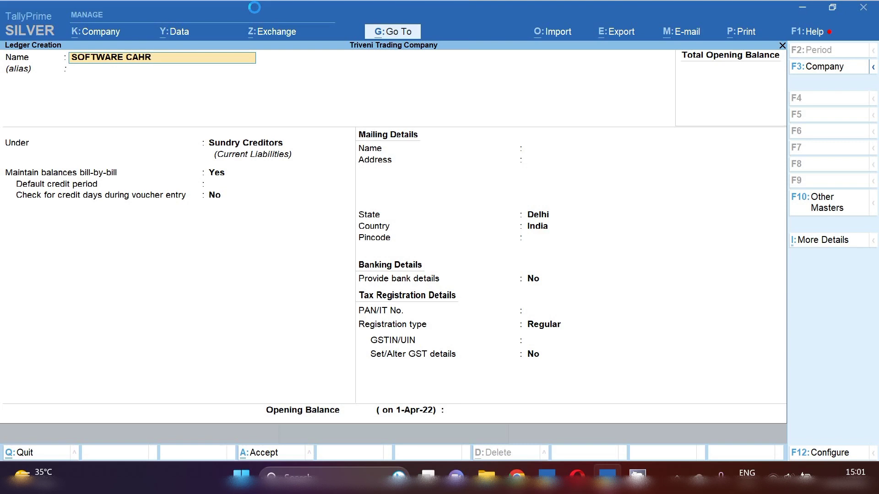
pyautogui.press('BackSpace')
pyautogui.press('BackSpace')
pyautogui.press('BackSpace')
pyautogui.write('HARGES')
pyautogui.press('Return')
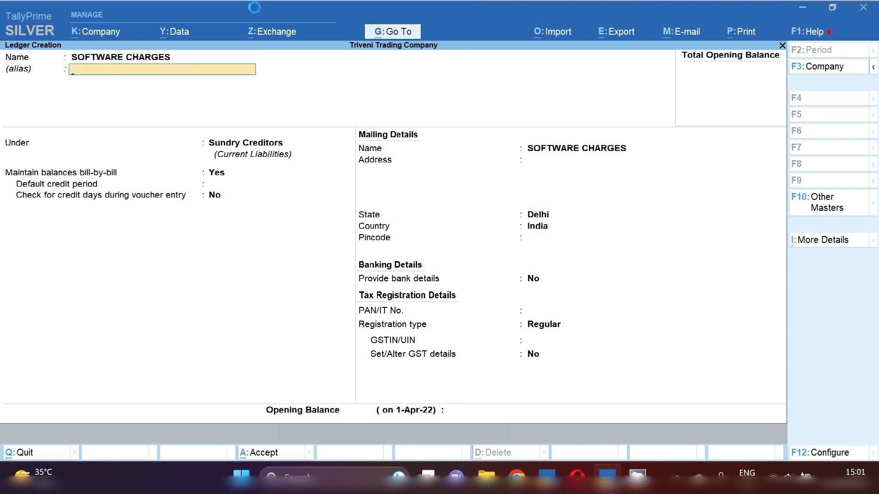
pyautogui.press('Return')
pyautogui.write('IND')
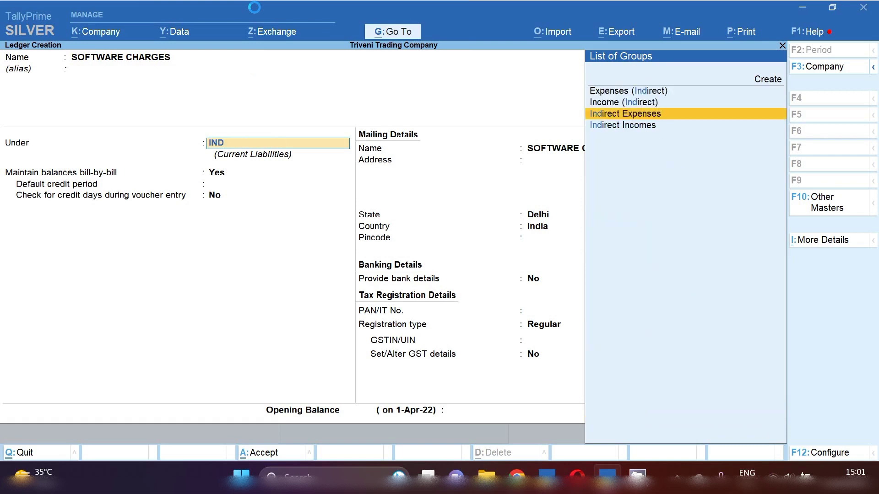
pyautogui.press('Return')
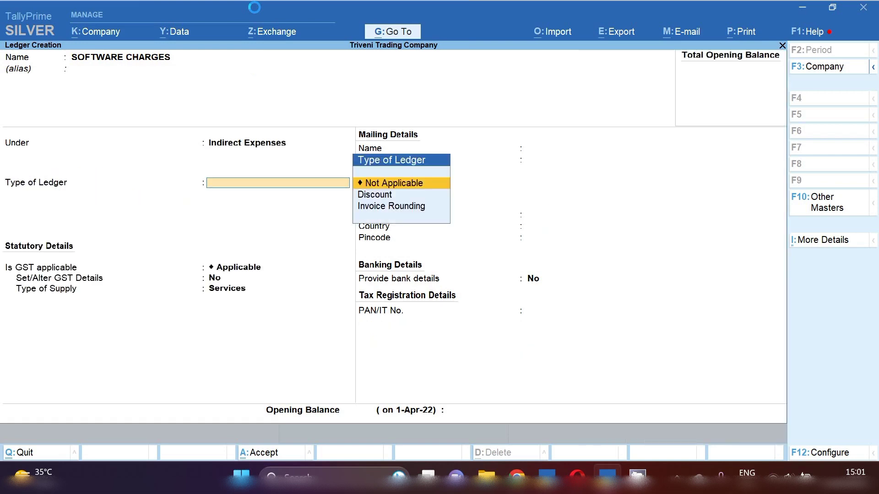
pyautogui.press('Return')
pyautogui.press('Return')
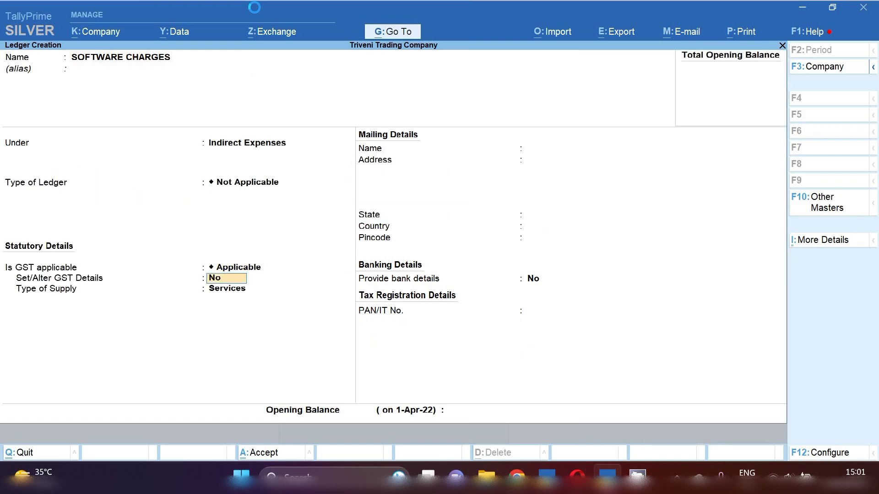
# - Enable GST with Purchase Taxable nature at 18%, then save the SOFTWARE CHARGES ledger
pyautogui.press('y')
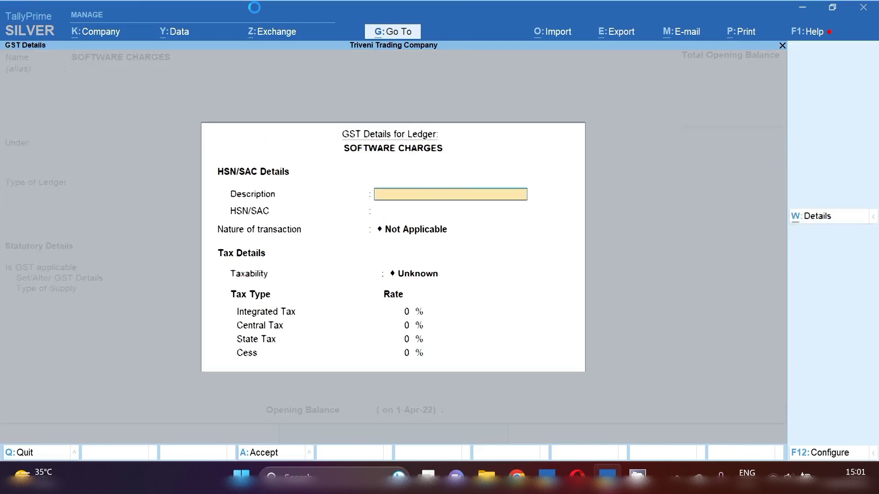
pyautogui.press('Return')
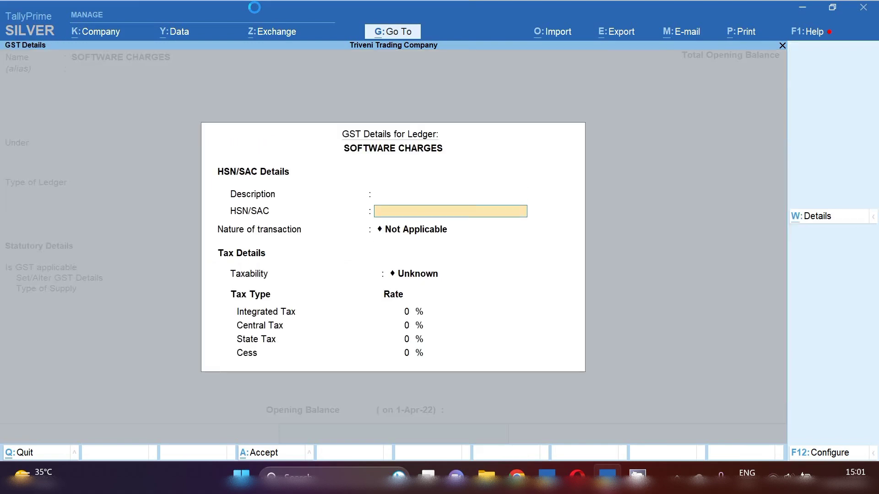
pyautogui.press('Return')
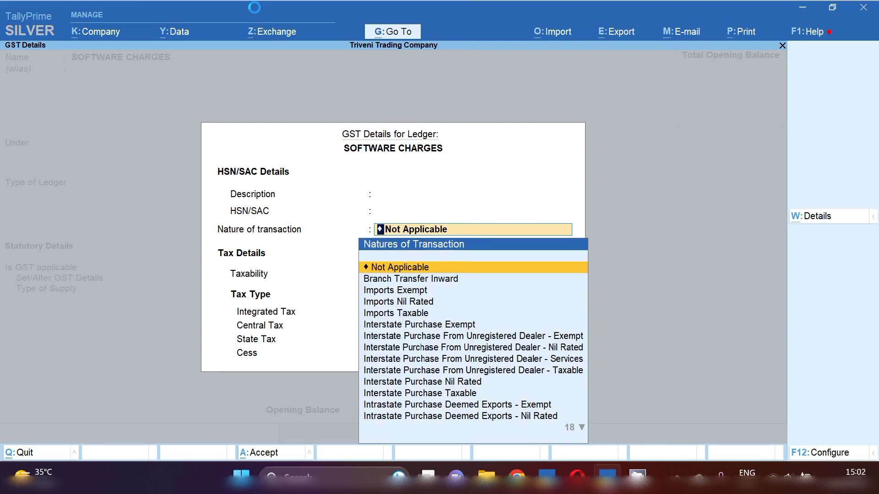
pyautogui.press('Down')
pyautogui.press('Down')
pyautogui.press('Down')
pyautogui.press('Down')
pyautogui.press('Down')
pyautogui.press('Down')
pyautogui.press('Down')
pyautogui.press('Down')
pyautogui.press('Down')
pyautogui.press('Down')
pyautogui.press('Down')
pyautogui.press('Down')
pyautogui.press('Down')
pyautogui.press('Down')
pyautogui.press('Down')
pyautogui.press('Down')
pyautogui.press('Down')
pyautogui.press('Down')
pyautogui.press('Down')
pyautogui.press('Down')
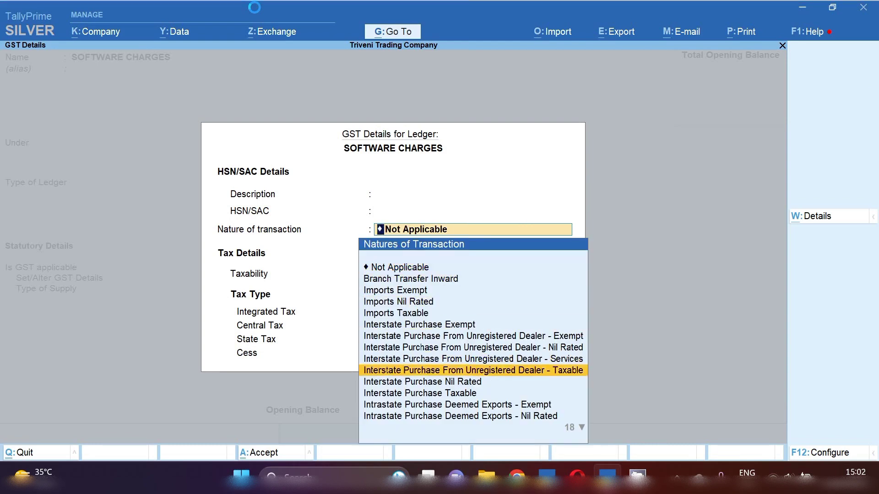
pyautogui.press('Return')
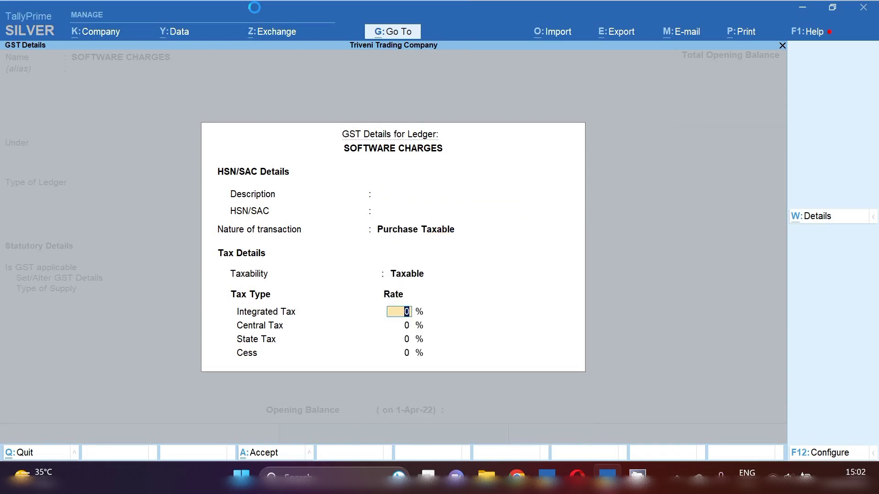
pyautogui.write('18')
pyautogui.press('Return')
pyautogui.press('Return')
pyautogui.press('Return')
pyautogui.press('Return')
pyautogui.press('Return')
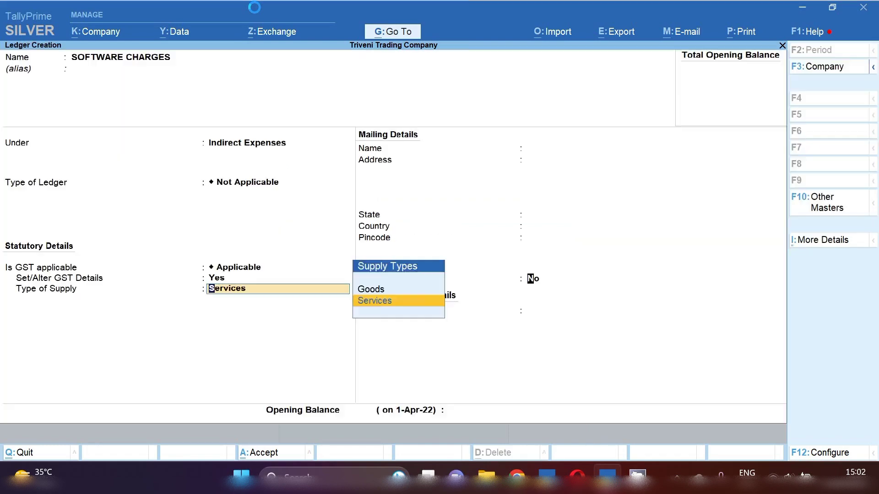
pyautogui.press('Return')
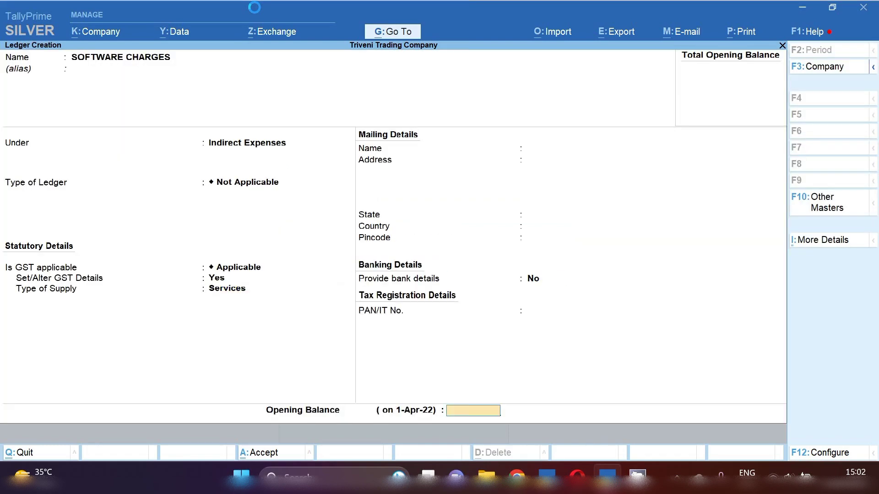
pyautogui.press('Return')
pyautogui.press('y')
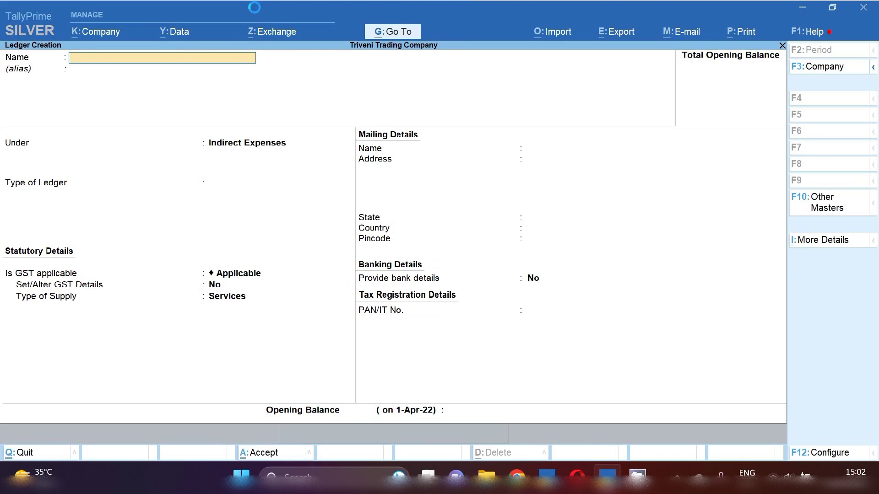
# - Quit the blank ledger form without saving and return to the Gateway of Tally
pyautogui.press('Escape')
pyautogui.press('y')
pyautogui.press('Escape')
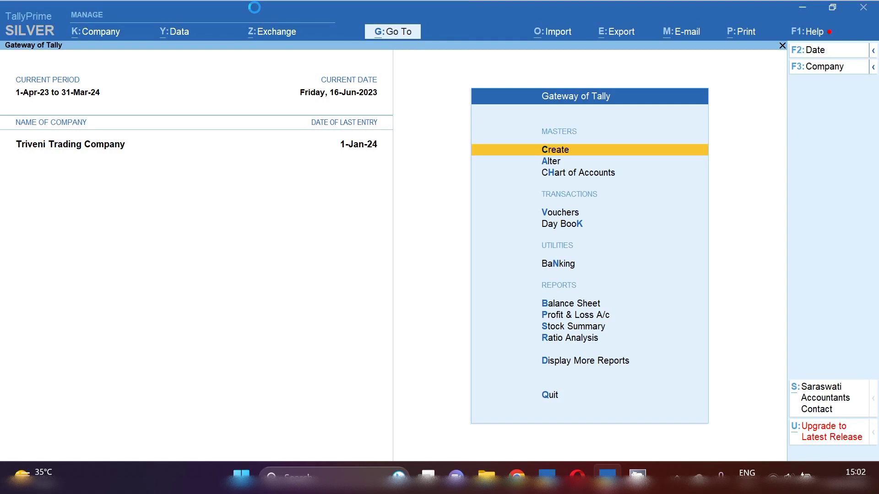
# - Open a new voucher and switch it to Purchase voucher No. 12 dated 16-Jun-23
pyautogui.press('Return')
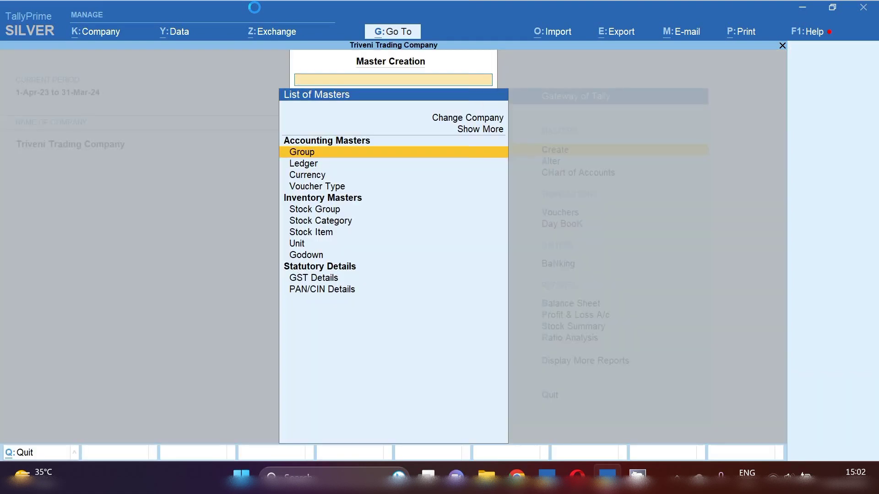
pyautogui.press('Escape')
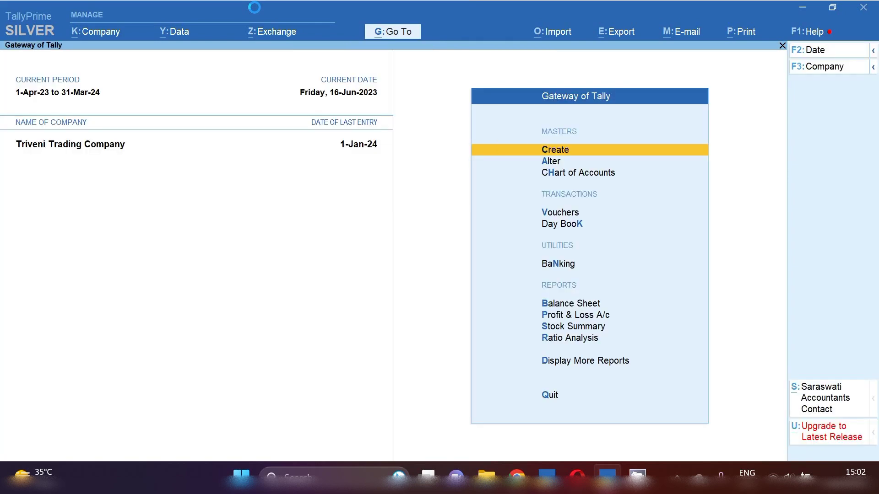
pyautogui.press('v')
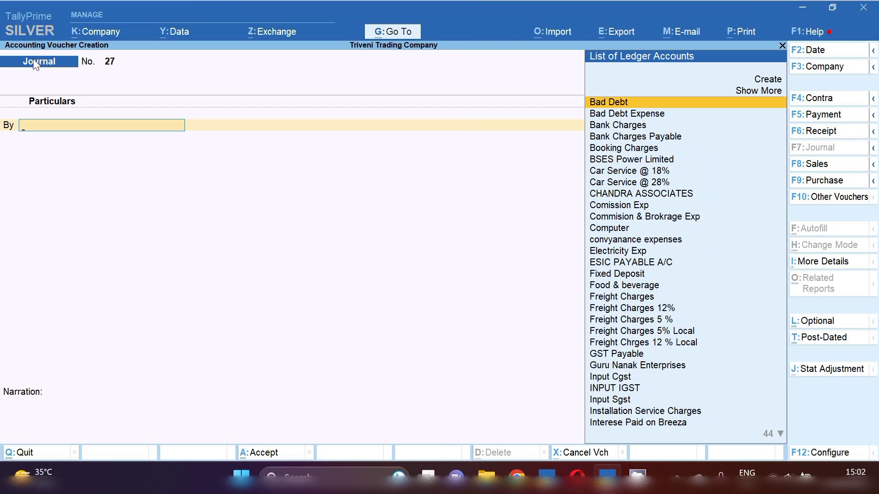
pyautogui.click(816, 182)
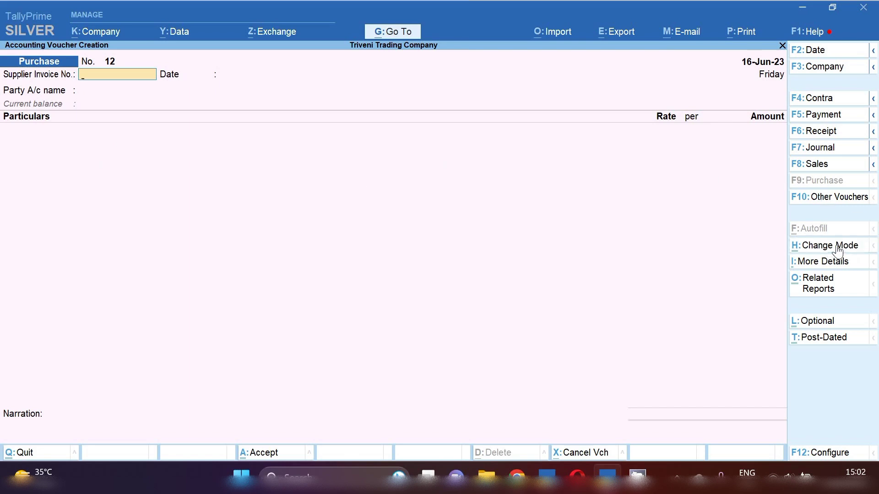
# - Keep Accounting Invoice mode, date the voucher 17-Jun-23, and enter the supplier invoice number
pyautogui.click(824, 246)
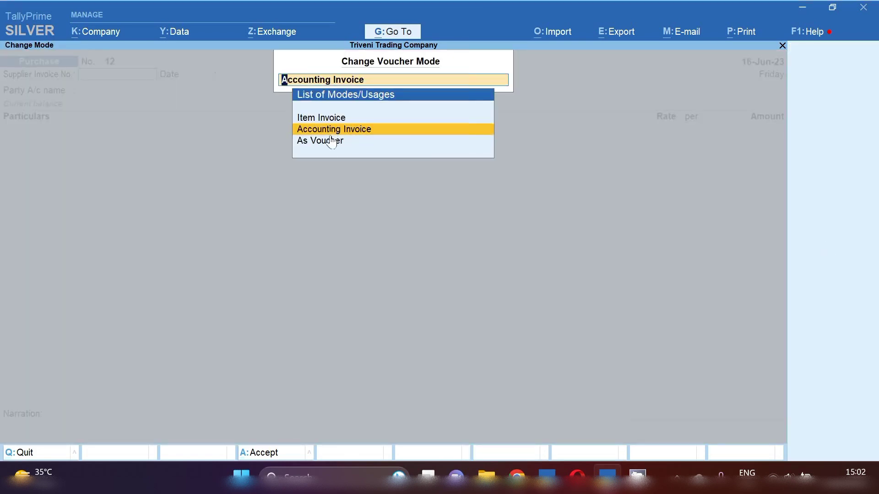
pyautogui.press('Return')
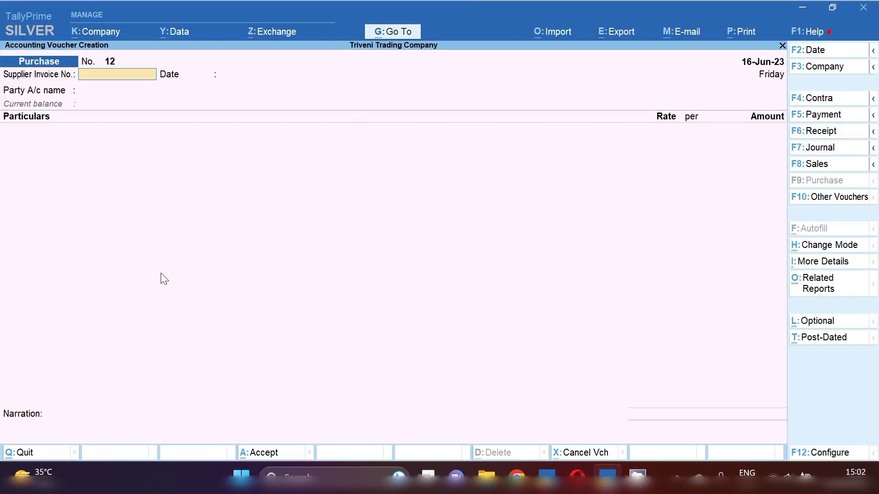
pyautogui.press('F2')
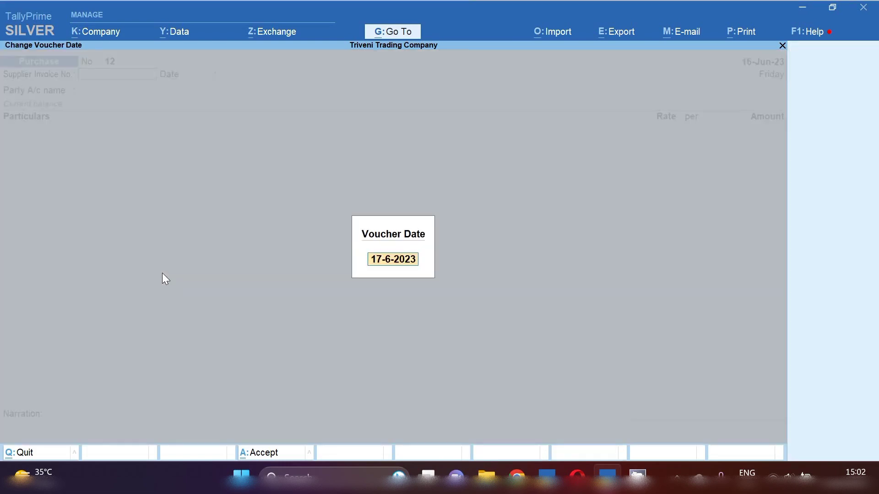
pyautogui.press('Return')
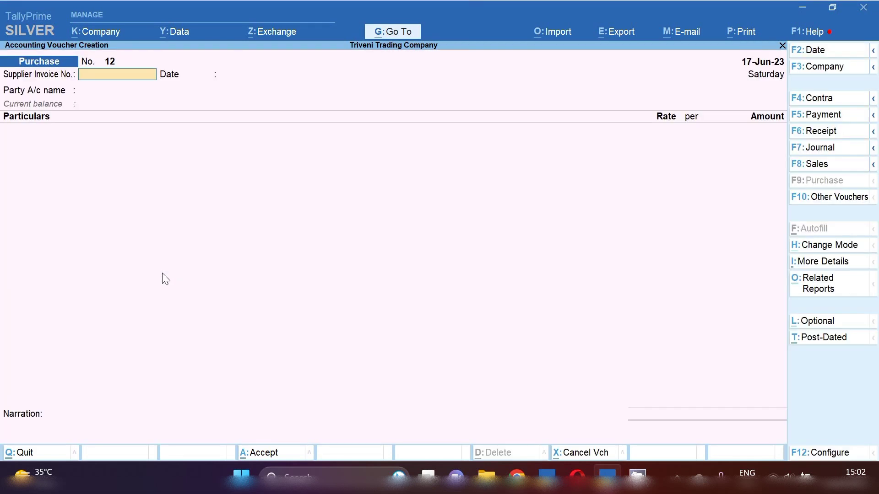
pyautogui.write('65478')
pyautogui.press('Return')
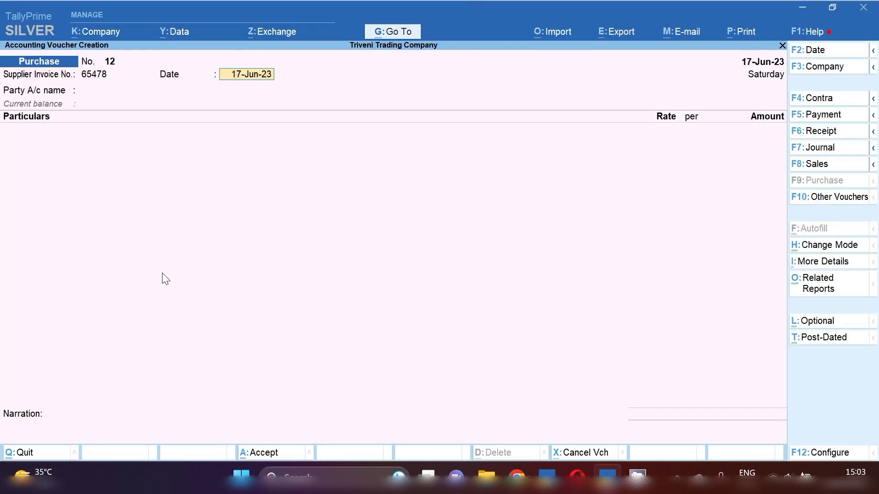
pyautogui.press('Return')
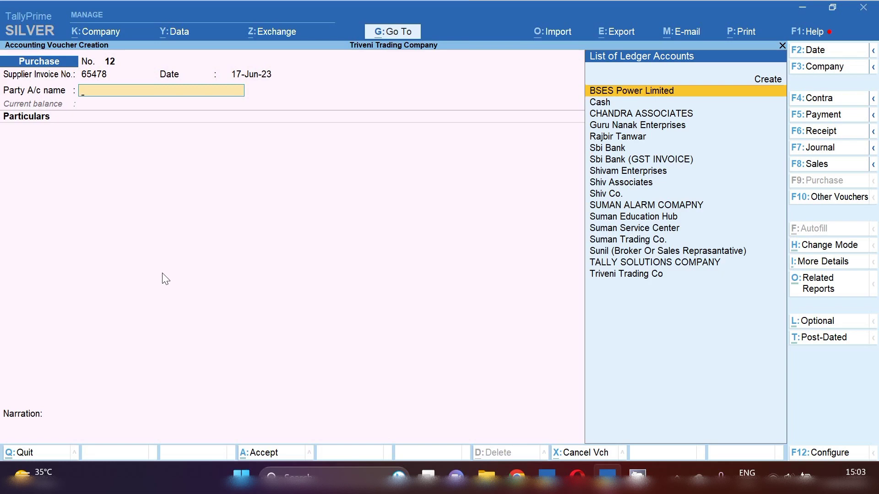
# - Set TALLY SOLUTIONS COMPANY as party and add SOFTWARE CHARGES 4,000 described 'Update Software'
pyautogui.write('TA')
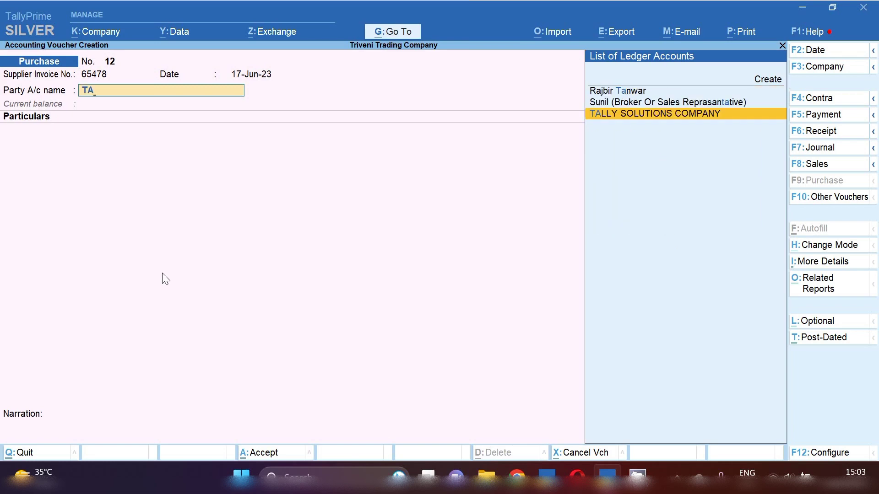
pyautogui.press('Return')
pyautogui.press('Return')
pyautogui.press('Return')
pyautogui.press('Return')
pyautogui.press('Return')
pyautogui.press('Return')
pyautogui.press('Return')
pyautogui.press('Return')
pyautogui.press('Return')
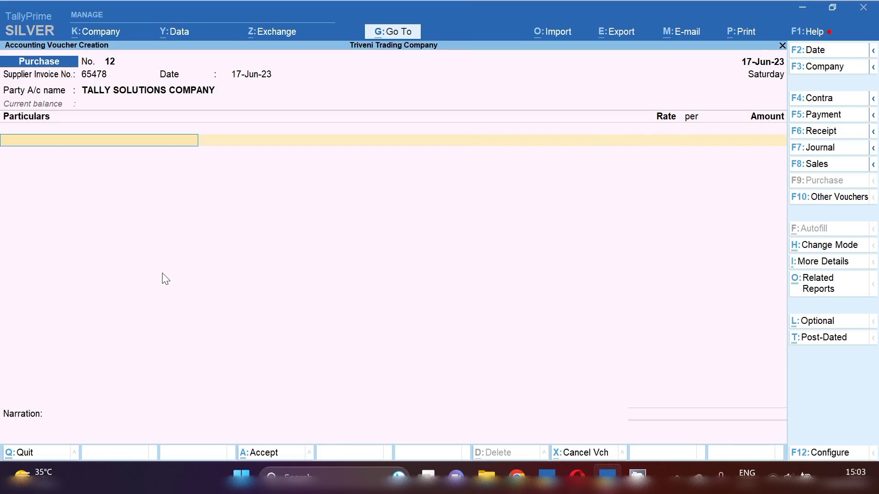
pyautogui.write('SO')
pyautogui.press('Return')
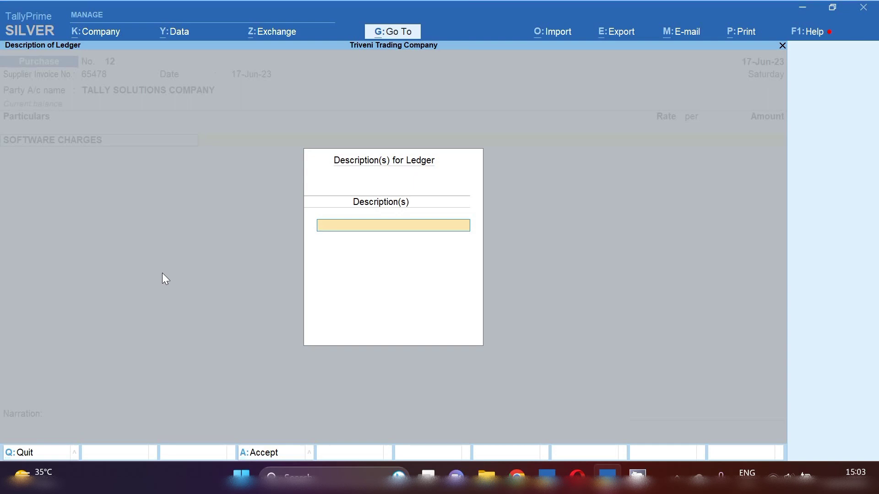
pyautogui.write('Update Software')
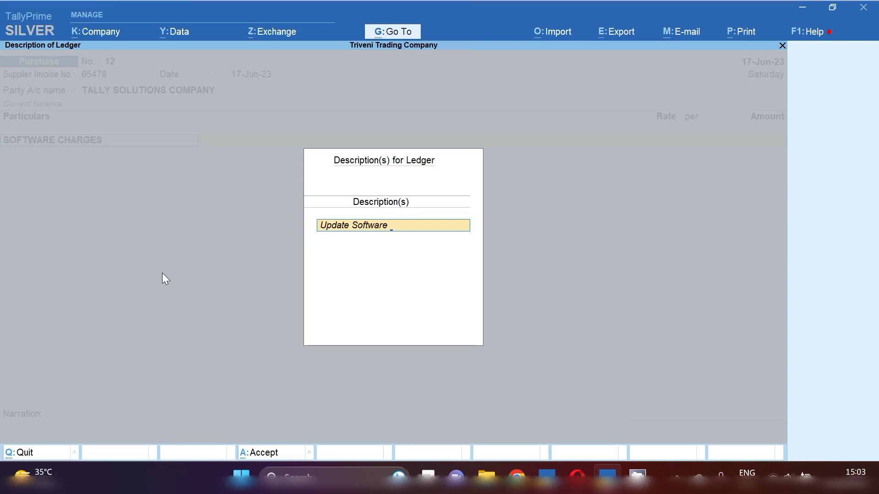
pyautogui.press('Return')
pyautogui.press('Return')
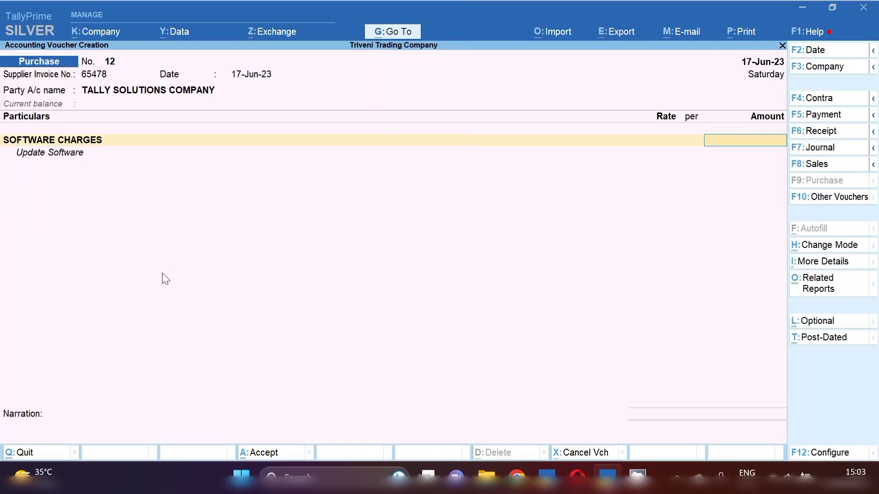
pyautogui.write('4000')
pyautogui.press('Return')
pyautogui.press('Return')
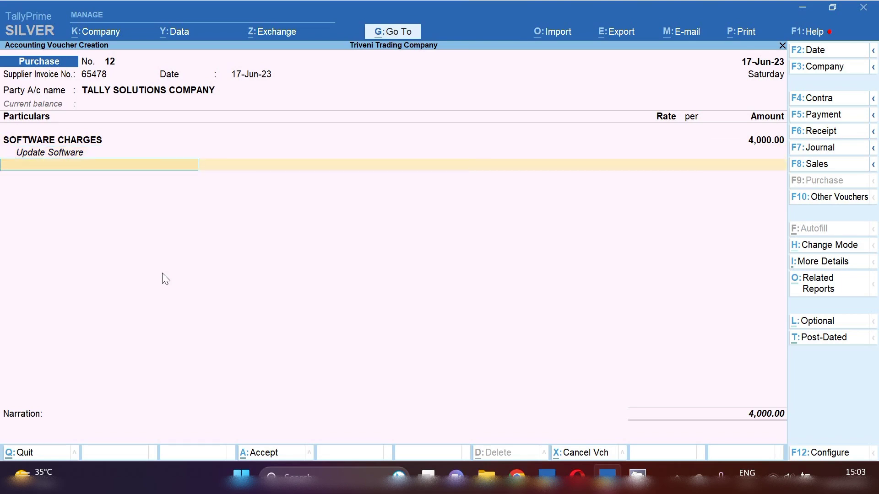
# - Clear a stray entry, cancel an accidental new-ledger form, and reopen an empty voucher line
pyautogui.write('9')
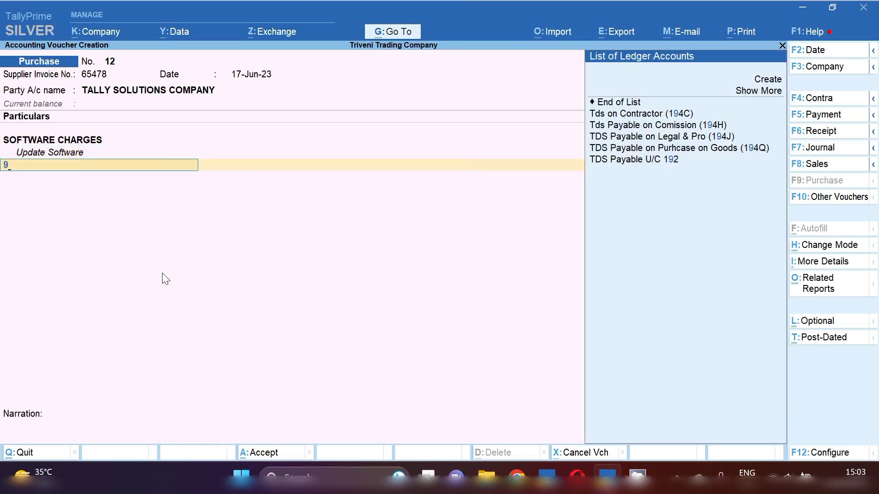
pyautogui.press('BackSpace')
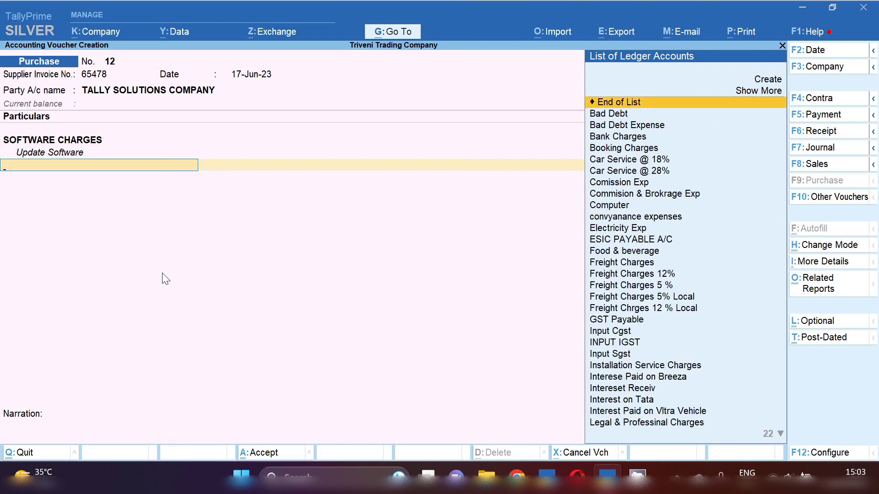
pyautogui.hotkey('alt', 'c')
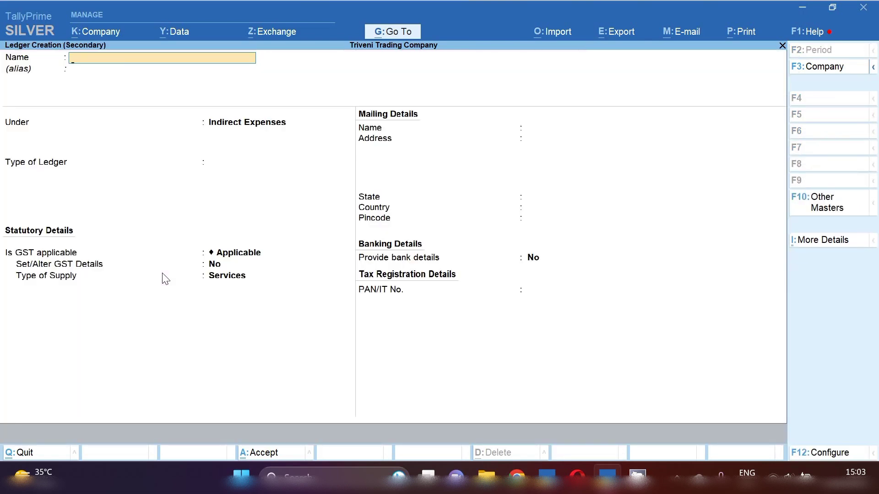
pyautogui.press('Escape')
pyautogui.press('Return')
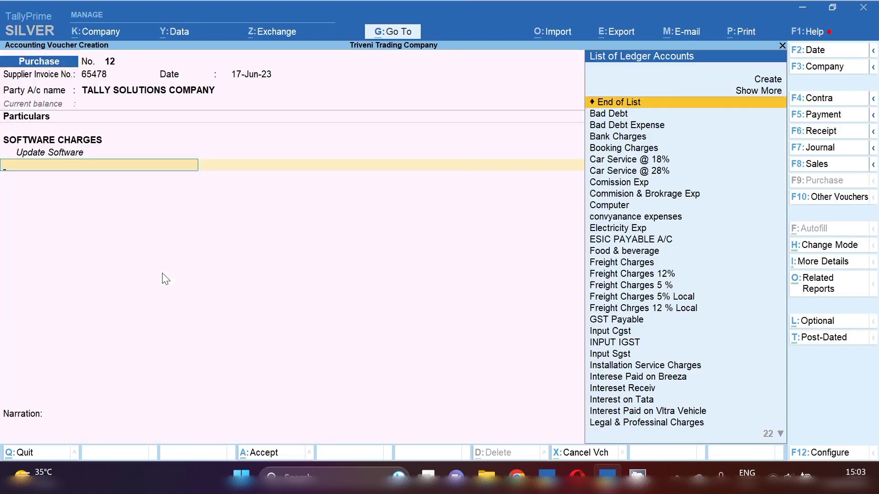
pyautogui.press('Return')
pyautogui.press('BackSpace')
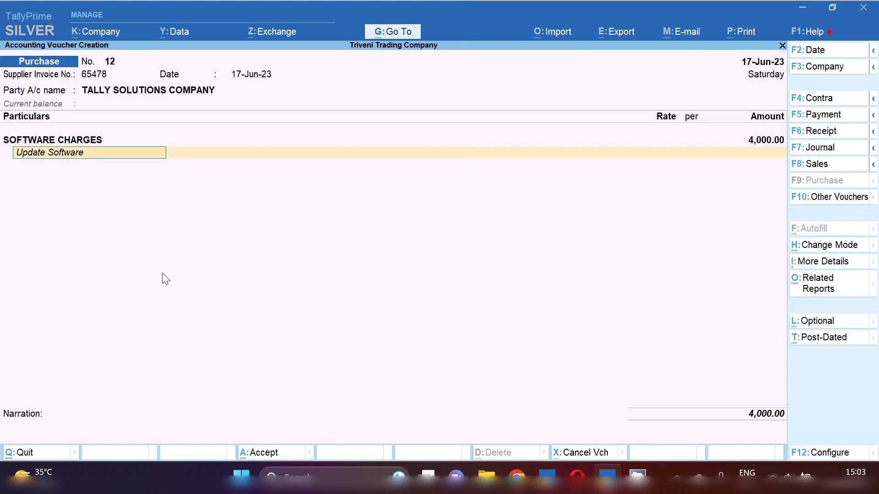
pyautogui.press('Return')
pyautogui.press('Return')
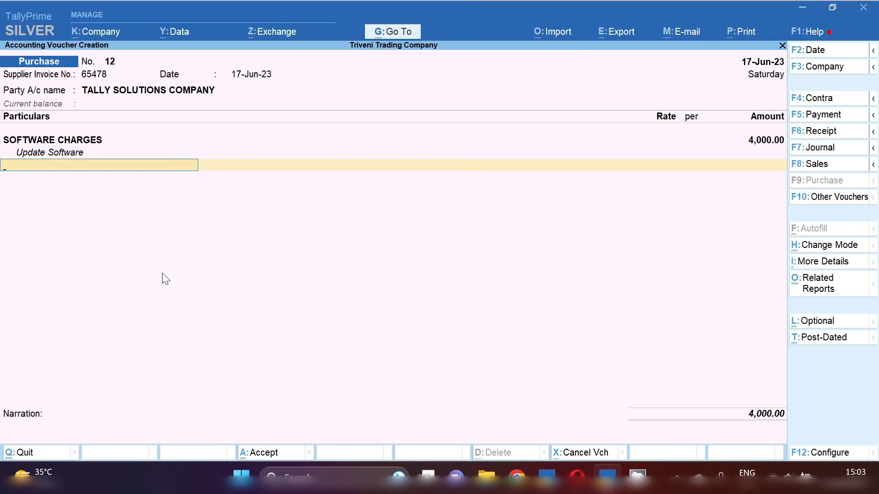
# - Add Input Sgst and Input Cgst tax lines of 360.00 each
pyautogui.write('9')
pyautogui.press('BackSpace')
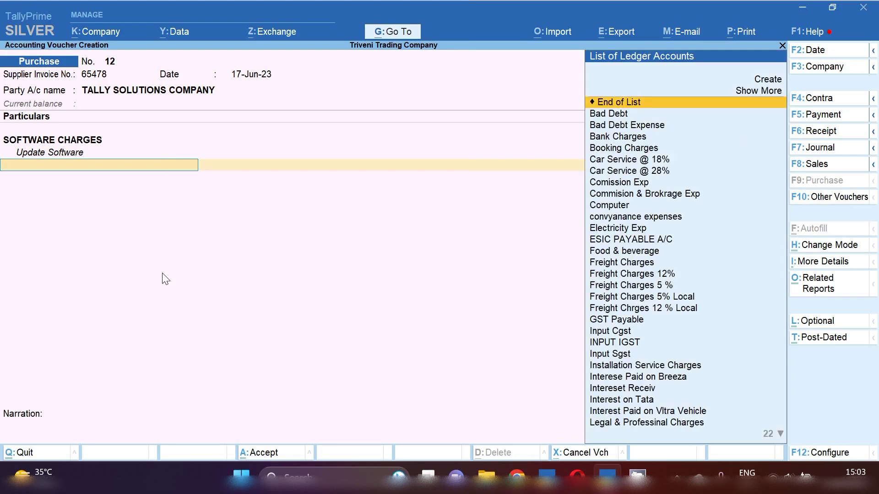
pyautogui.write('Sgs')
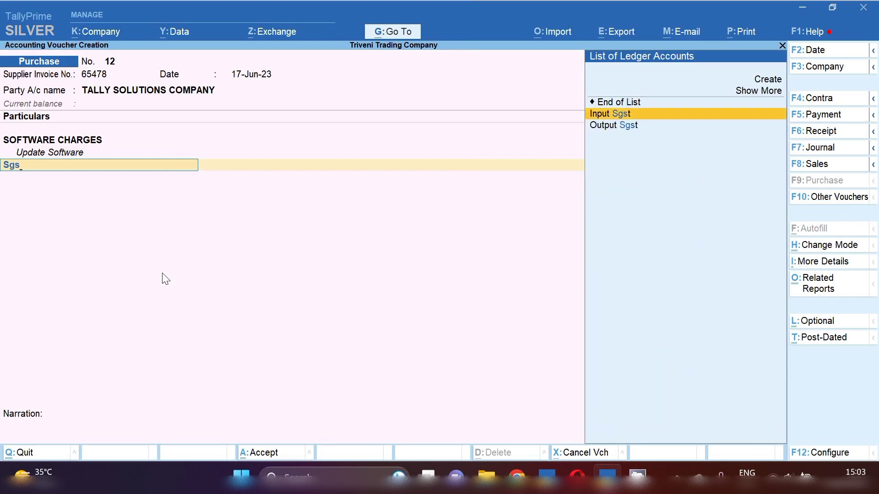
pyautogui.press('Return')
pyautogui.press('Return')
pyautogui.press('Return')
pyautogui.write('Cgs')
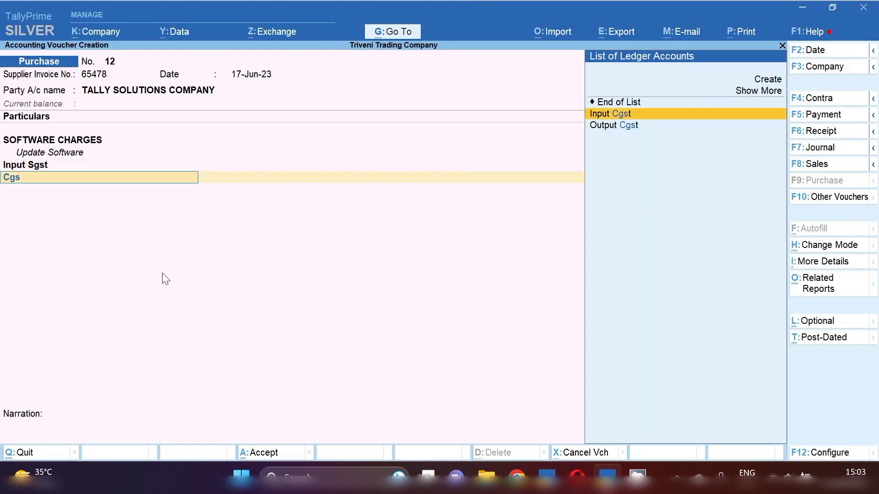
pyautogui.press('Return')
pyautogui.press('Return')
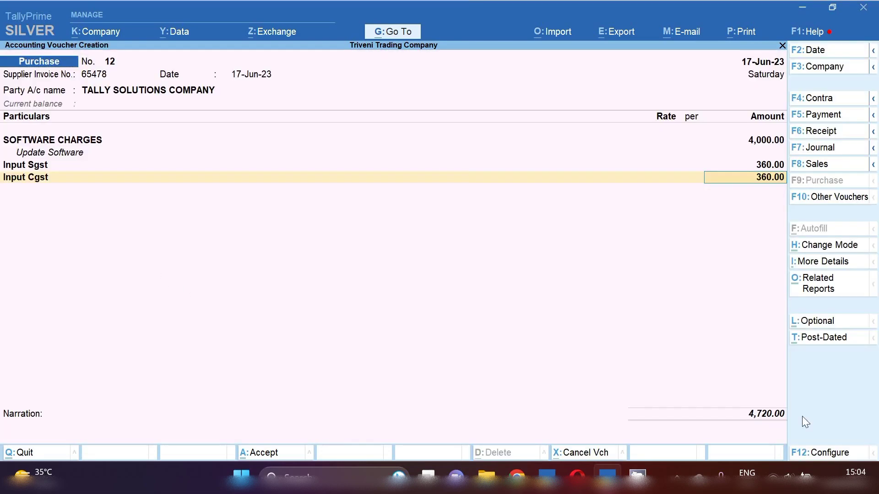
# - Enter narration 'being purchased for software updaet for fy 23-24.' and save the voucher
pyautogui.click(36, 428)
pyautogui.write('being')
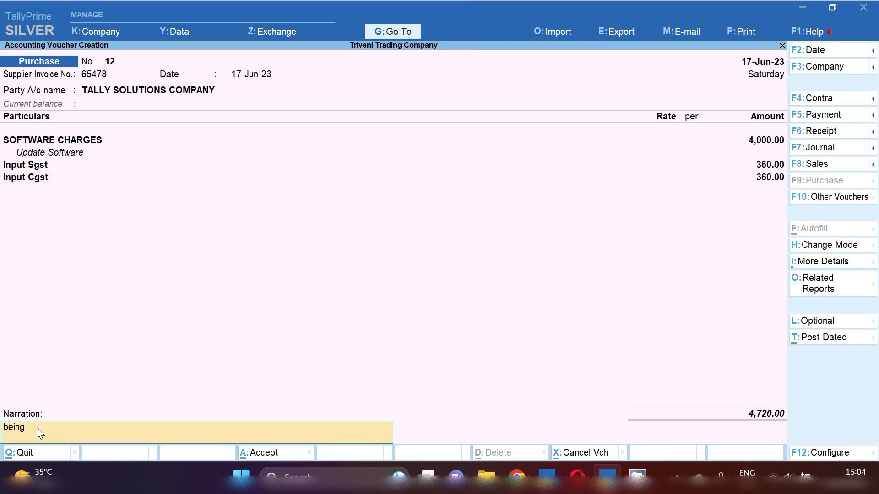
pyautogui.write(' purchased for software updaet f')
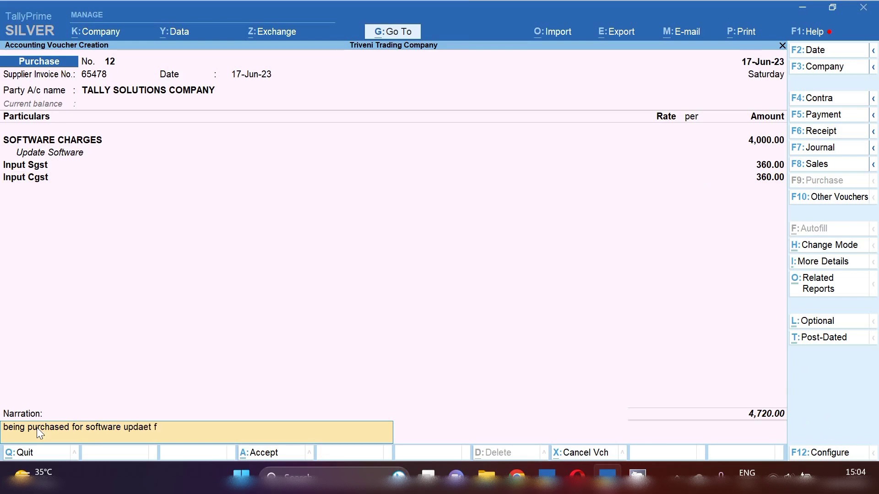
pyautogui.write('or fy 23-24.')
pyautogui.press('Return')
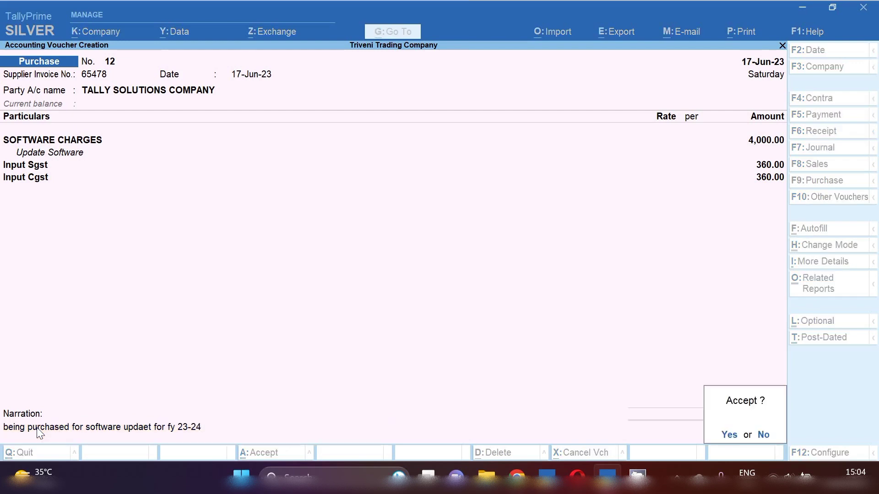
pyautogui.press('Return')
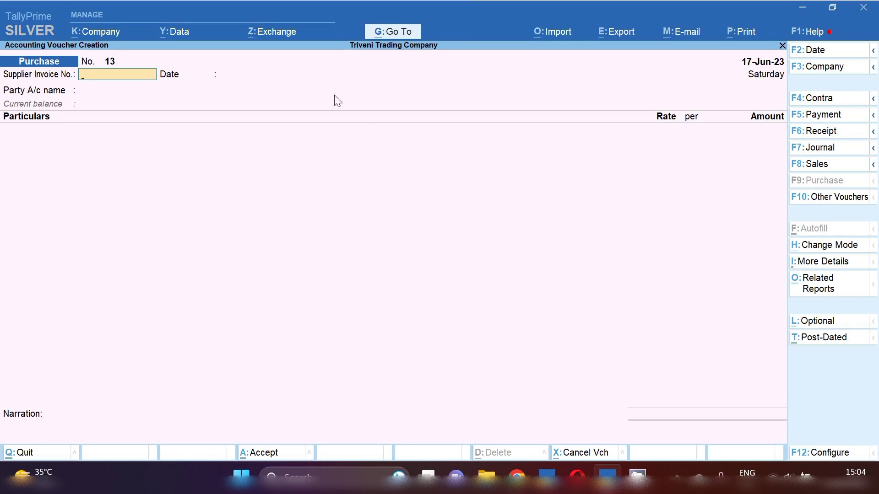
# - View TALLY SOLUTIONS COMPANY's Ledger Vouchers report showing voucher 12 credited 4,720.00
pyautogui.click(405, 33)
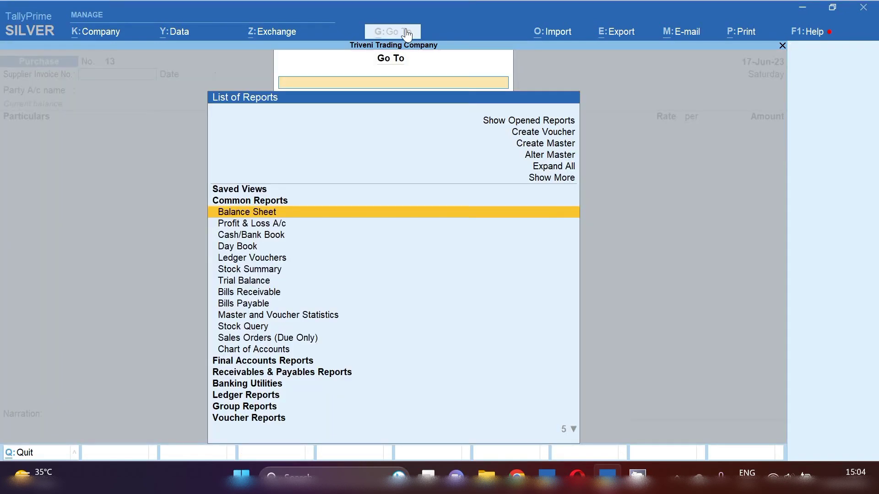
pyautogui.press('Down')
pyautogui.press('Down')
pyautogui.press('Down')
pyautogui.press('Down')
pyautogui.press('Down')
pyautogui.press('Down')
pyautogui.press('Down')
pyautogui.press('Down')
pyautogui.press('Down')
pyautogui.press('Down')
pyautogui.press('Down')
pyautogui.press('Down')
pyautogui.press('Down')
pyautogui.press('Down')
pyautogui.press('Down')
pyautogui.press('Down')
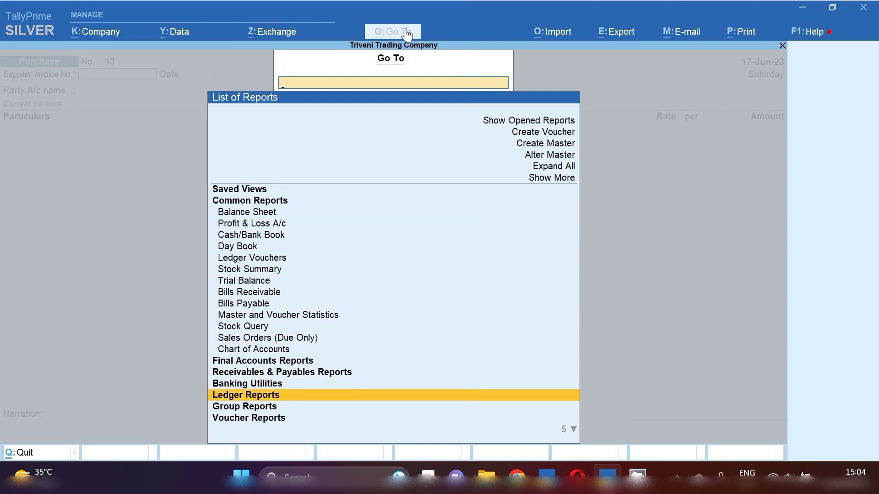
pyautogui.press('Return')
pyautogui.press('Return')
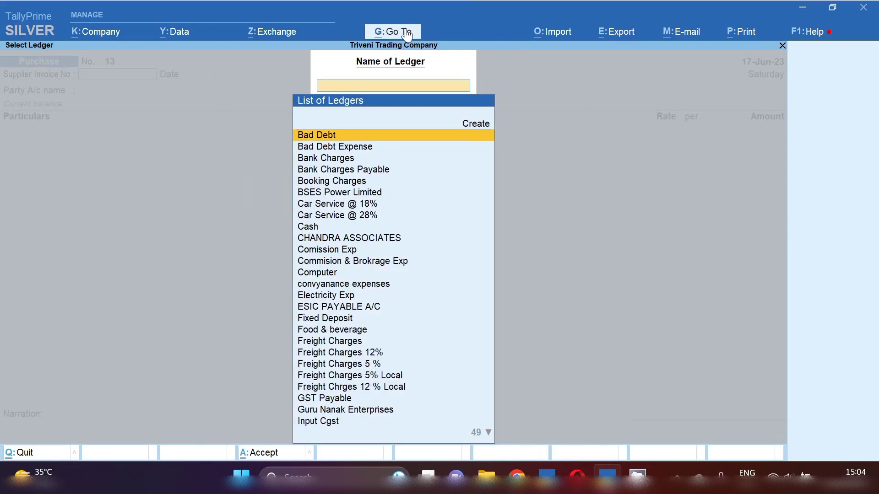
pyautogui.write('Tall')
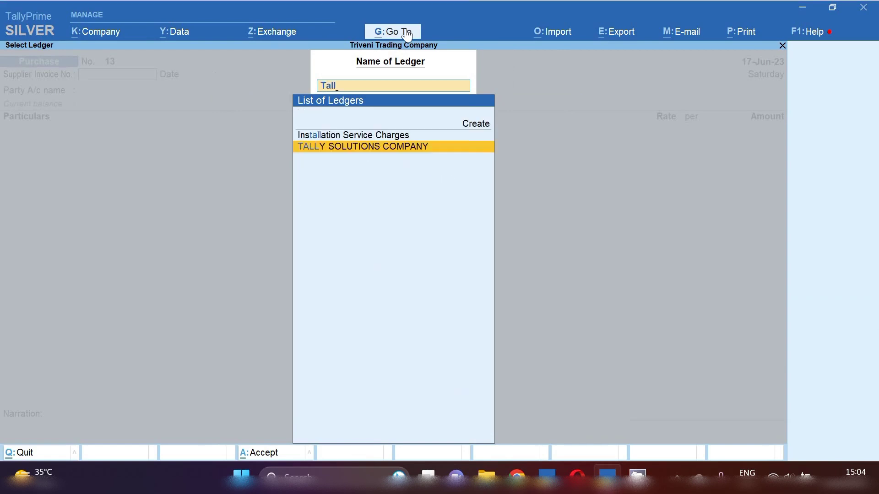
pyautogui.press('Return')
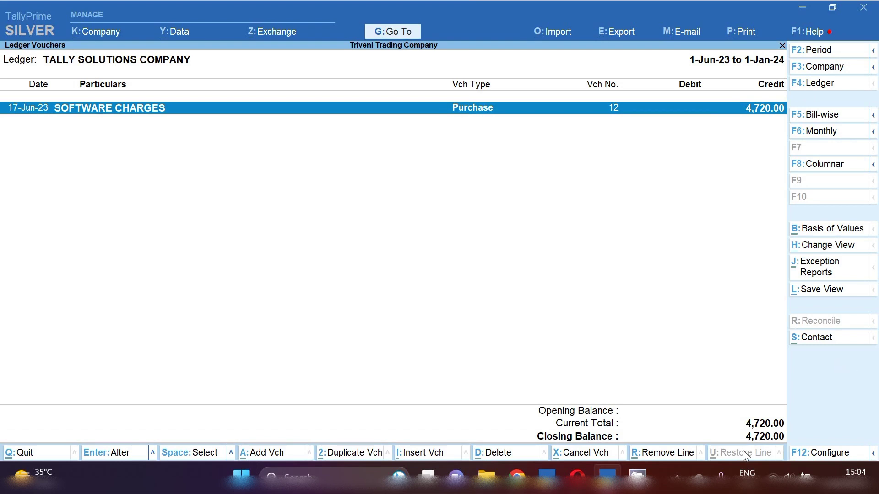
pyautogui.hotkey('alt', 'a')
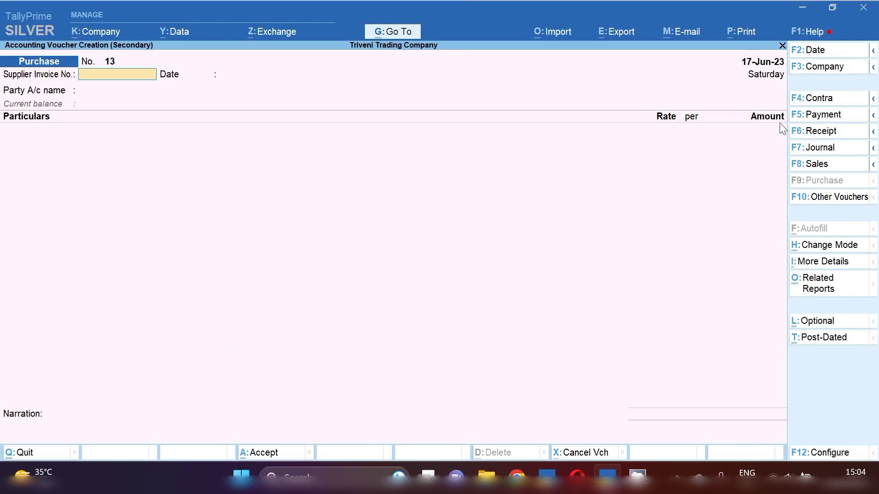
# - Switch the new voucher to a Payment voucher and confirm its date
pyautogui.click(845, 116)
pyautogui.press('F1')
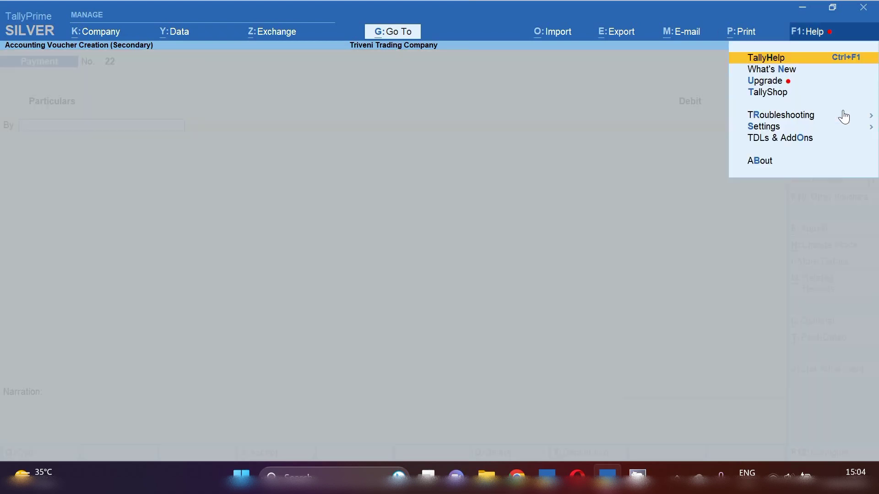
pyautogui.press('Escape')
pyautogui.press('F2')
pyautogui.press('BackSpace')
pyautogui.press('Escape')
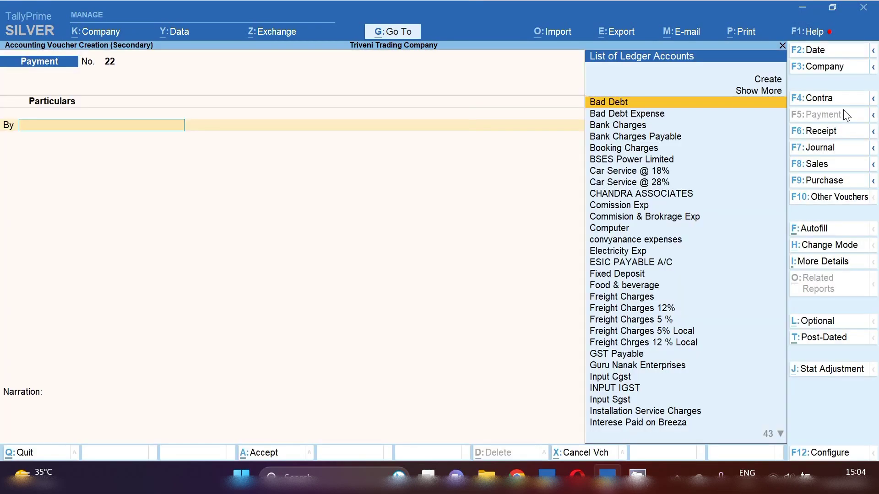
# - Debit TALLY SOLUTIONS COMPANY 4,720 as a new reference and credit Sbi Bank
pyautogui.write('ta')
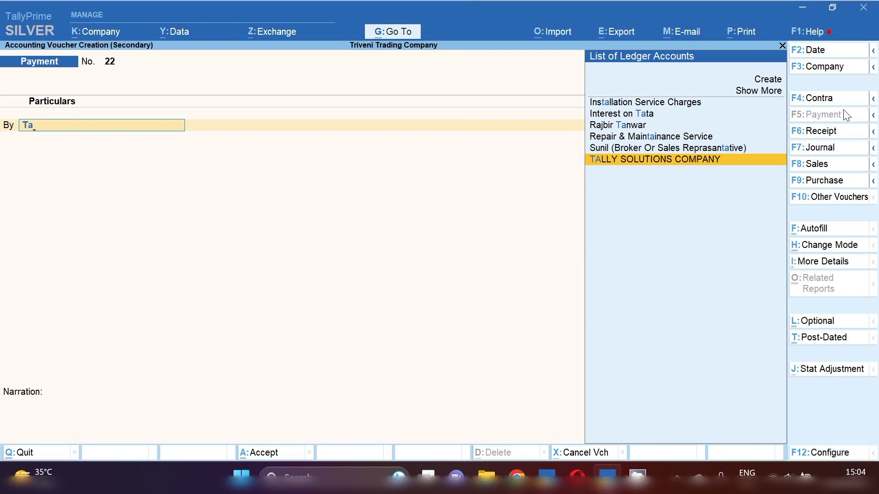
pyautogui.press('Return')
pyautogui.write('4720')
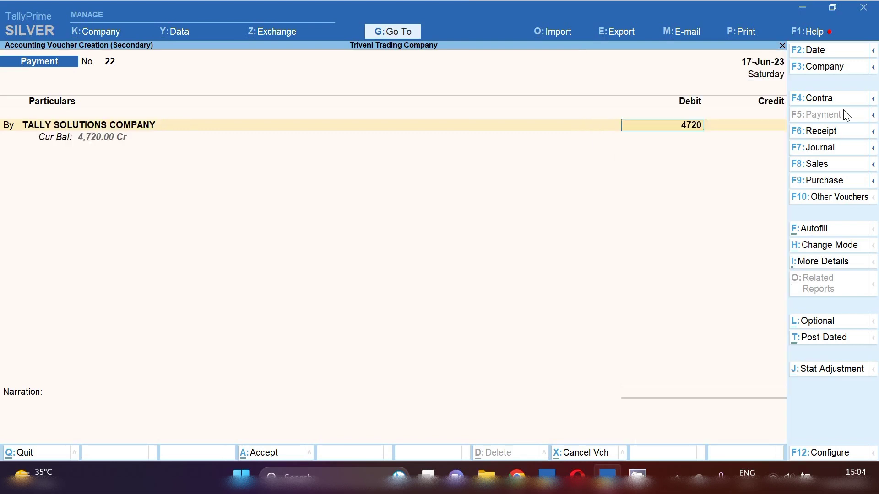
pyautogui.press('Return')
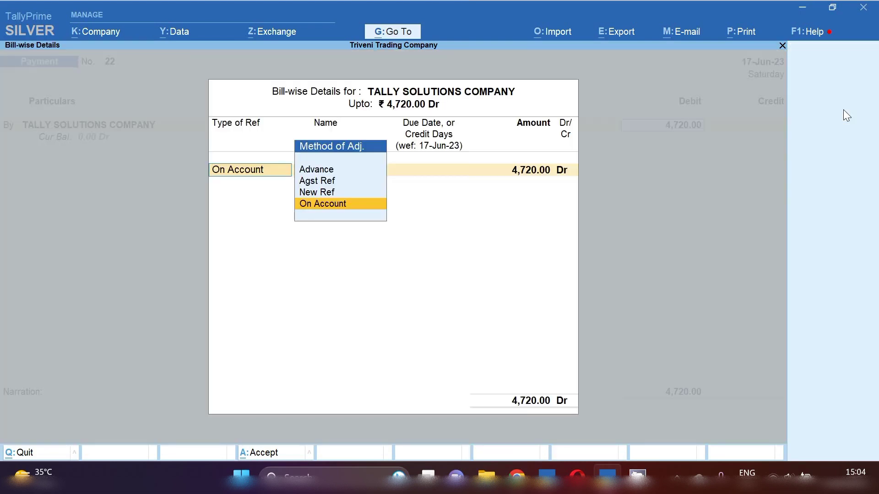
pyautogui.press('Up')
pyautogui.press('Return')
pyautogui.press('Return')
pyautogui.press('Return')
pyautogui.press('Return')
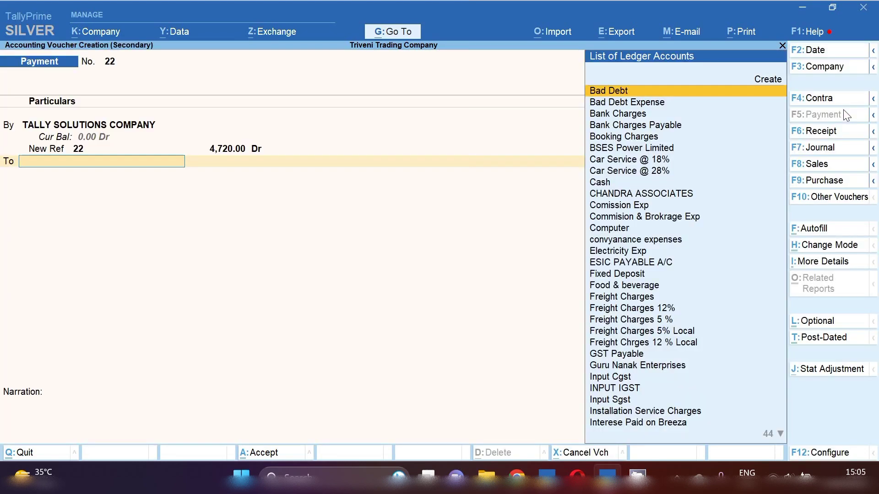
pyautogui.write('Sbi')
pyautogui.press('Return')
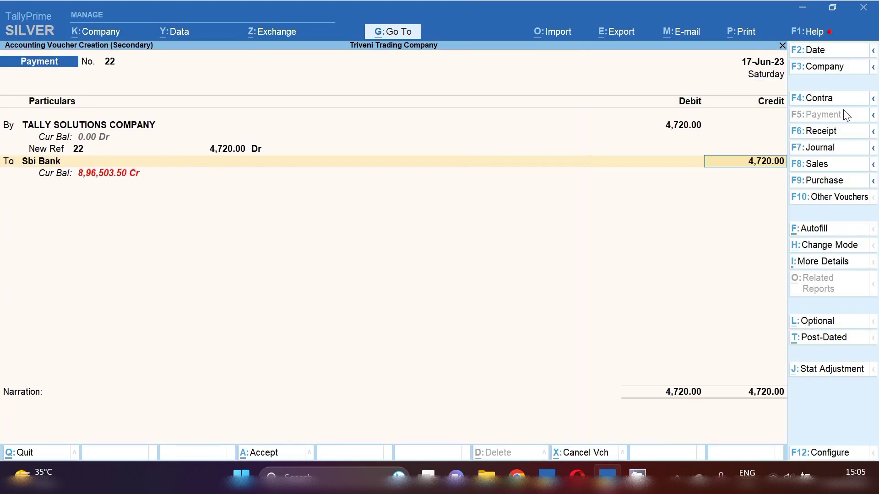
pyautogui.press('Return')
pyautogui.press('Return')
pyautogui.press('Return')
pyautogui.press('Return')
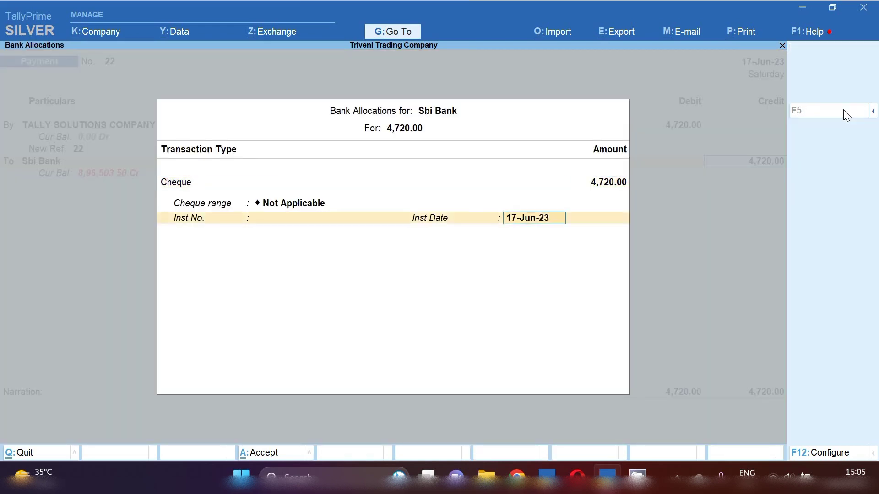
pyautogui.press('Return')
pyautogui.press('Return')
pyautogui.press('Return')
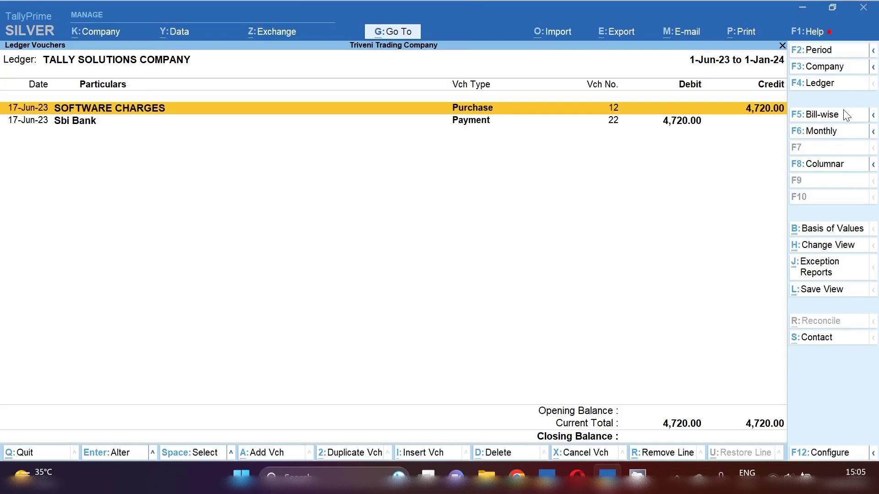